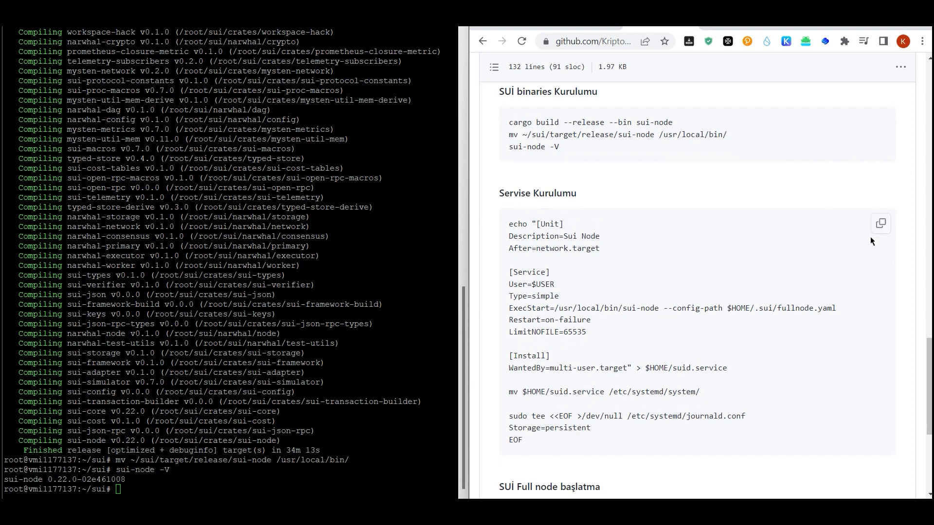
# - Copy the guide's service setup block and run it in the terminal to create suid.service and set persistent journald storage
pyautogui.click(881, 223)
pyautogui.scroll(-1, 623, 345)
pyautogui.scroll(-1, 619, 344)
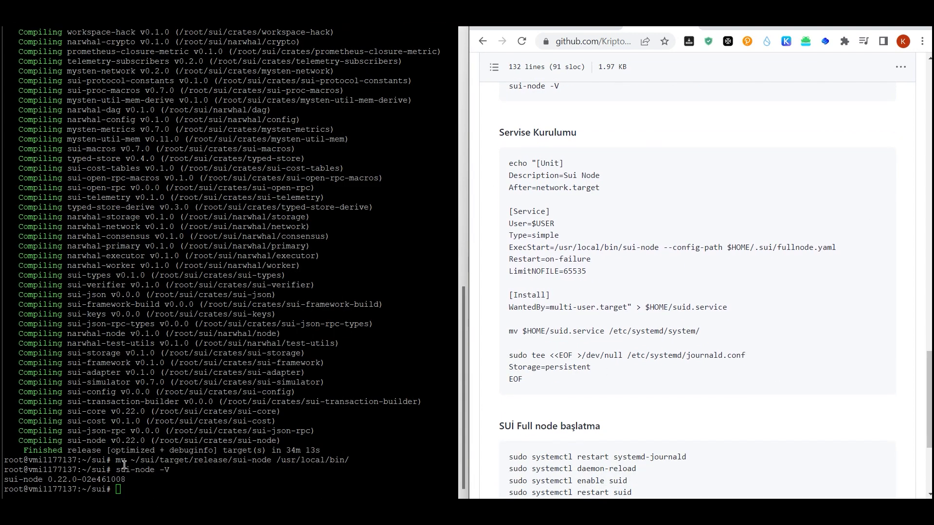
pyautogui.rightClick(124, 465)
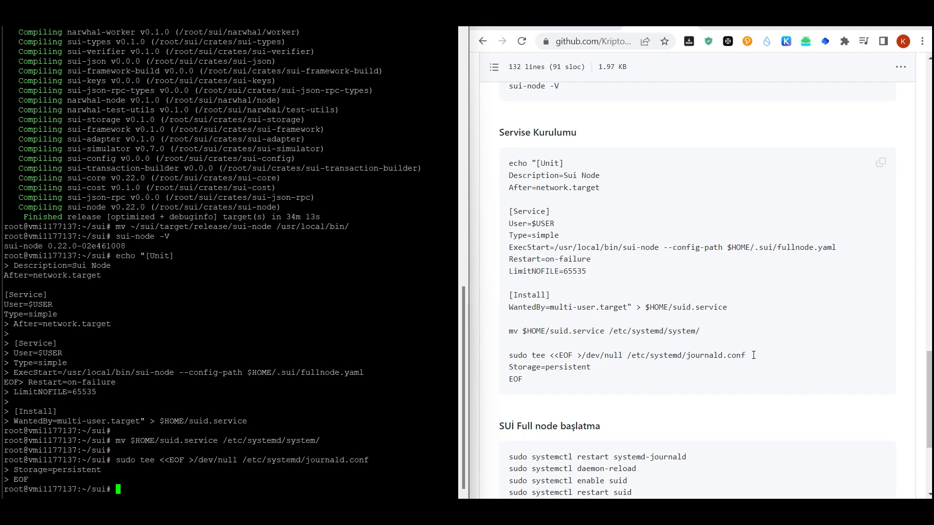
# - Run the guide's full node start commands to restart journald, reload systemd, enable and restart suid, and follow its log in the enlarged terminal
pyautogui.scroll(-2, 717, 265)
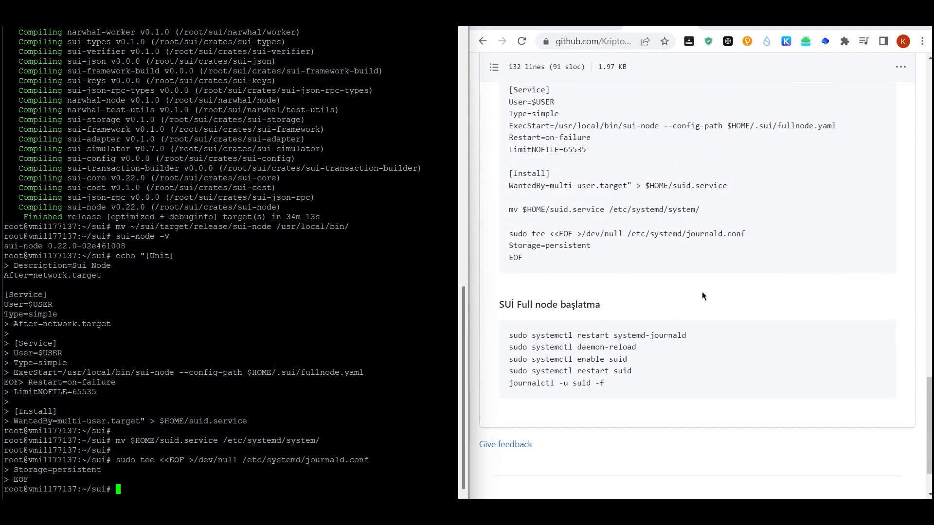
pyautogui.click(881, 335)
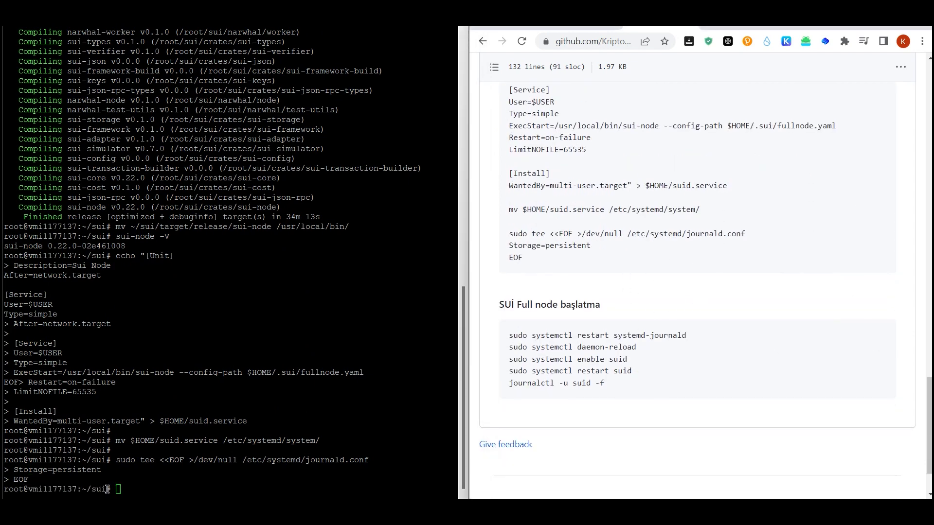
pyautogui.rightClick(174, 427)
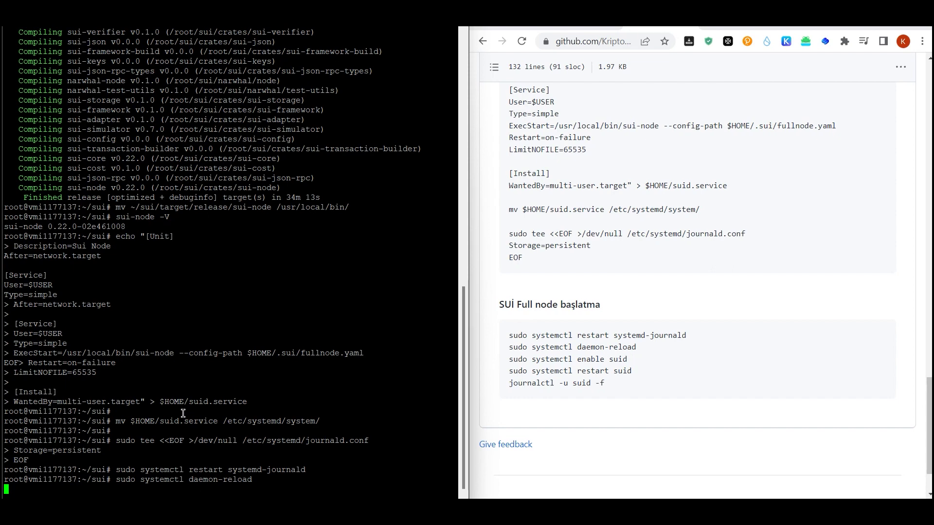
pyautogui.press('Return')
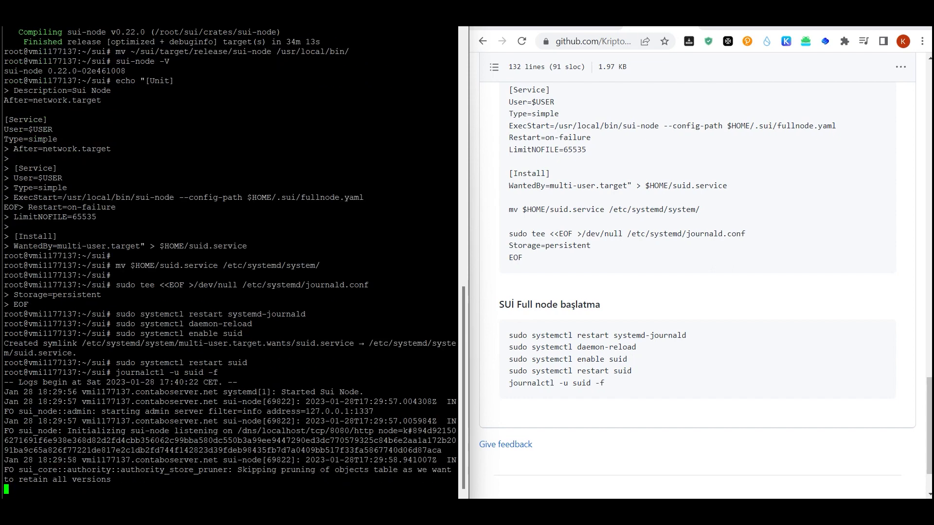
pyautogui.press('super+Up')
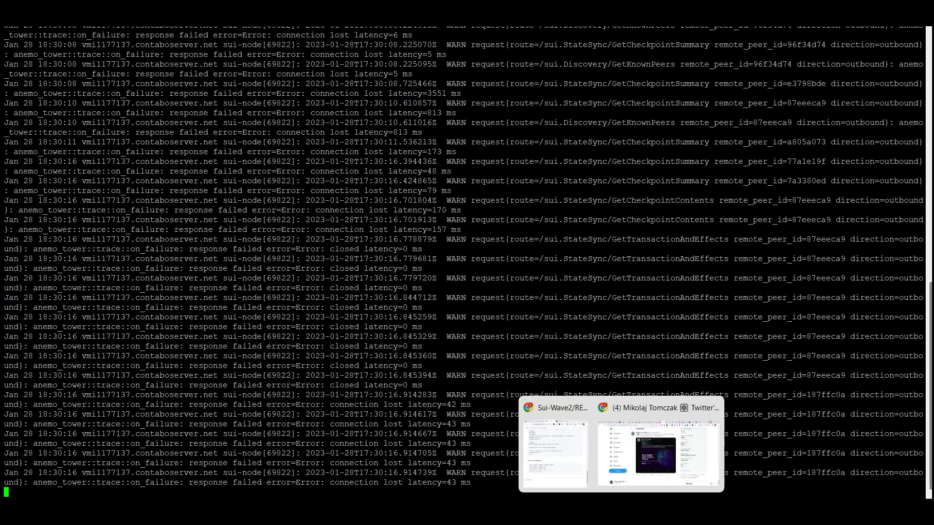
# - Copy the VPS XL SSD's IP from the Contabo services page into the Sui Node Checker's node address
pyautogui.click(555, 442)
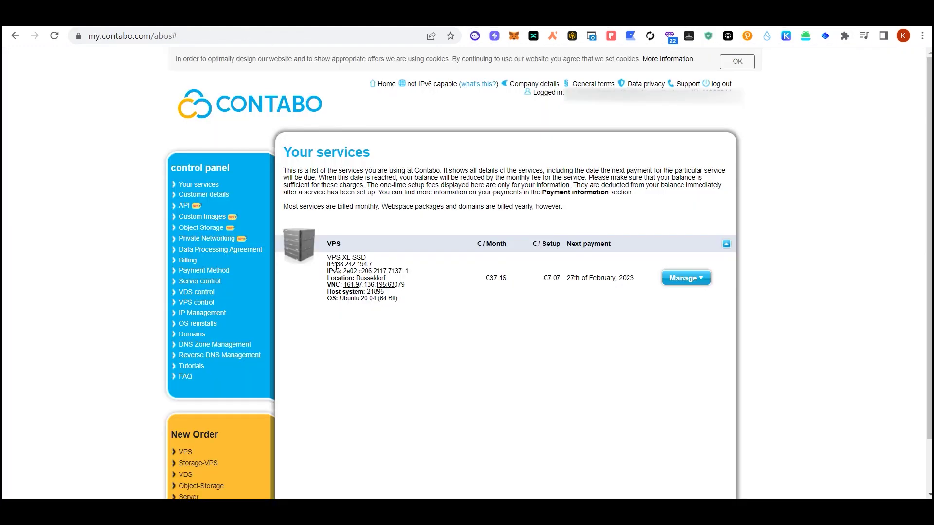
pyautogui.moveTo(337, 266); pyautogui.dragTo(397, 267)
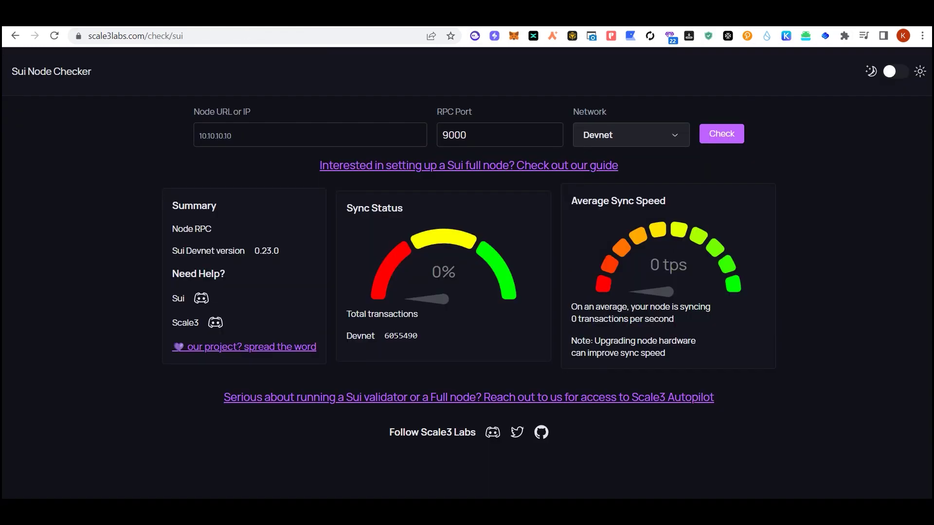
pyautogui.click(357, 130)
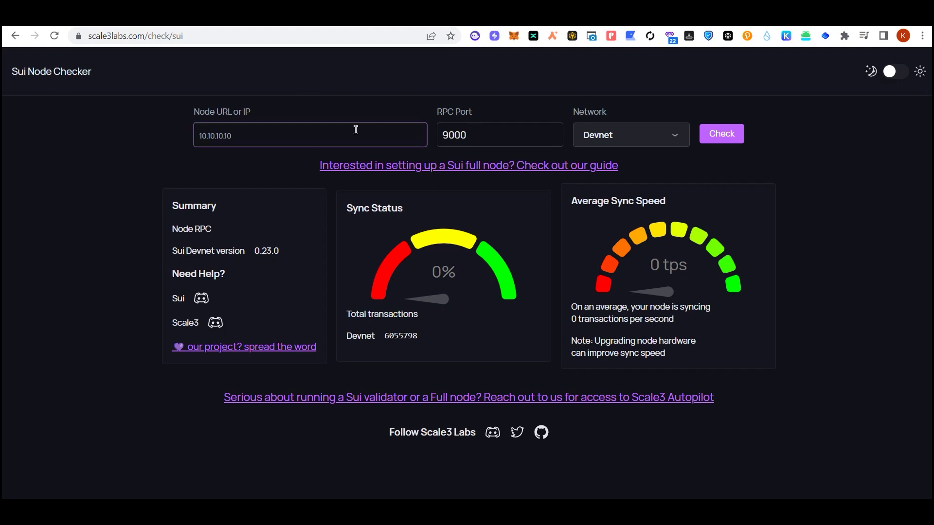
pyautogui.hotkey('ctrl', 'v')
# - Set the network to Testnet and run the check on the node
pyautogui.click(646, 120)
pyautogui.click(623, 145)
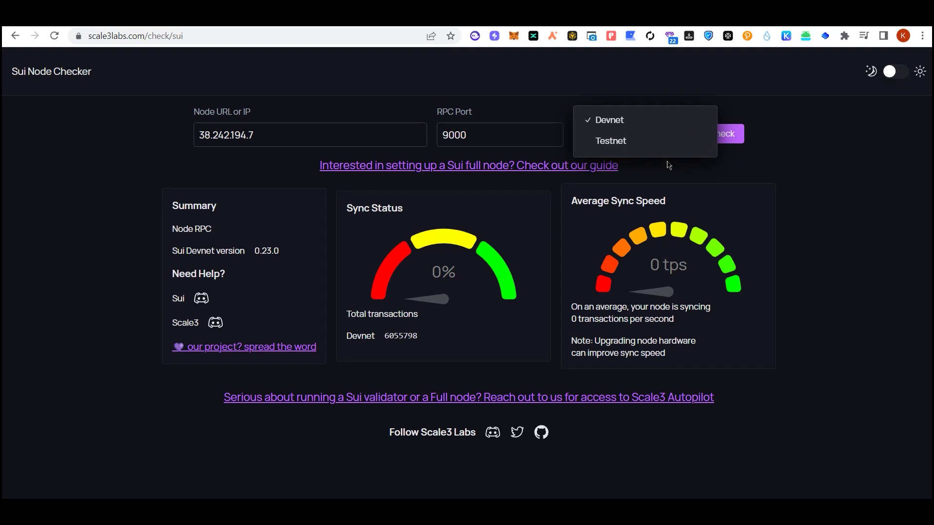
pyautogui.click(613, 138)
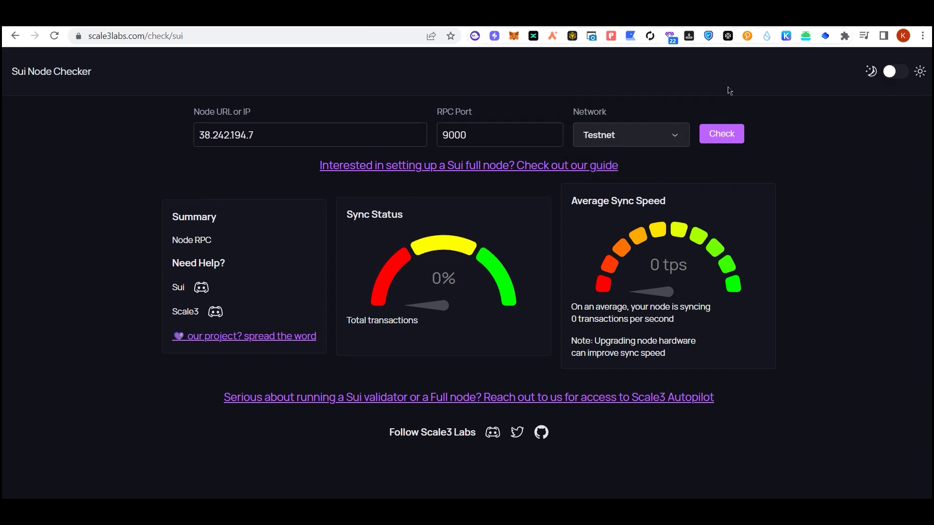
pyautogui.click(742, 134)
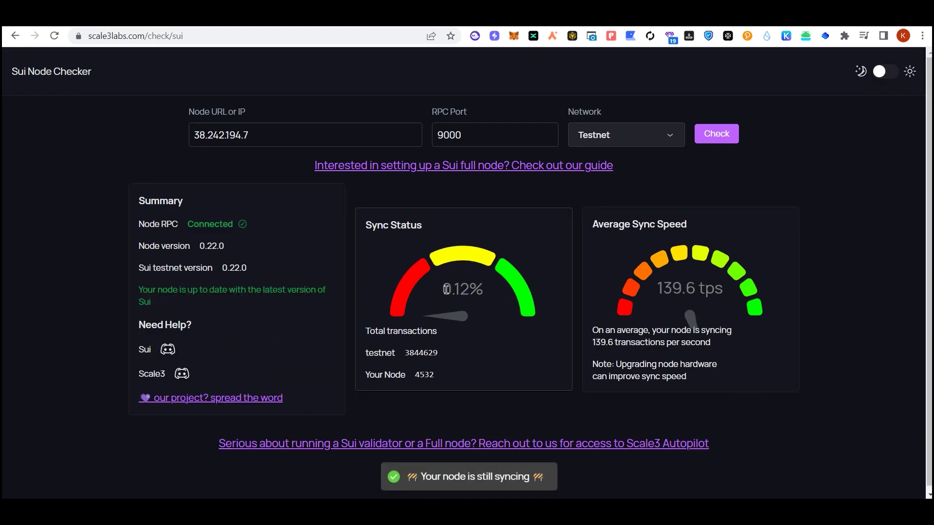
# - Examine the node's sync percentage and compare the testnet transaction total with the node's own total
pyautogui.moveTo(444, 289); pyautogui.dragTo(483, 289)
pyautogui.click(495, 326)
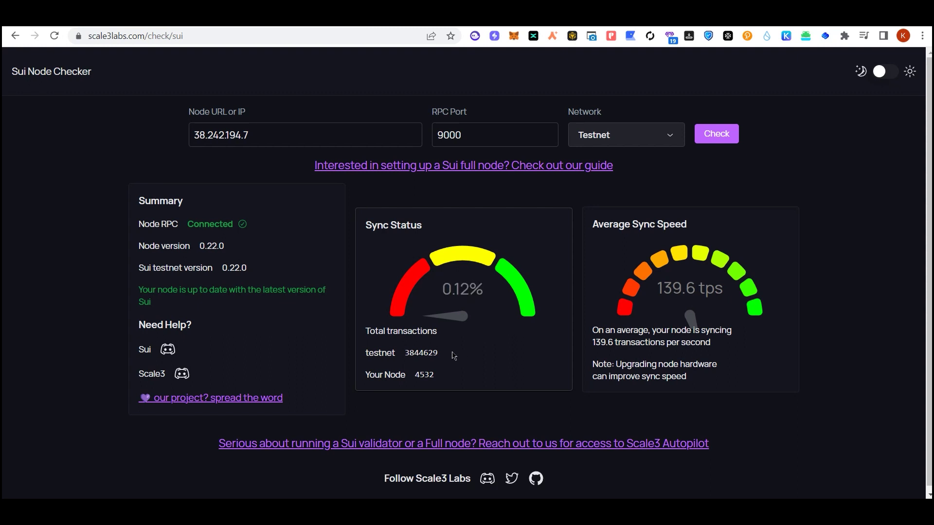
pyautogui.moveTo(363, 354); pyautogui.dragTo(483, 353)
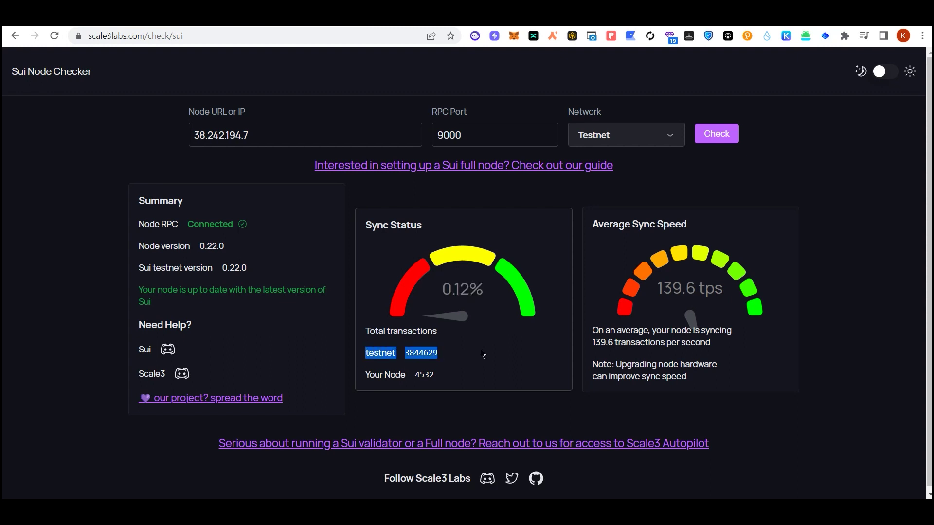
pyautogui.click(416, 354)
pyautogui.doubleClick(415, 353)
pyautogui.click(414, 354)
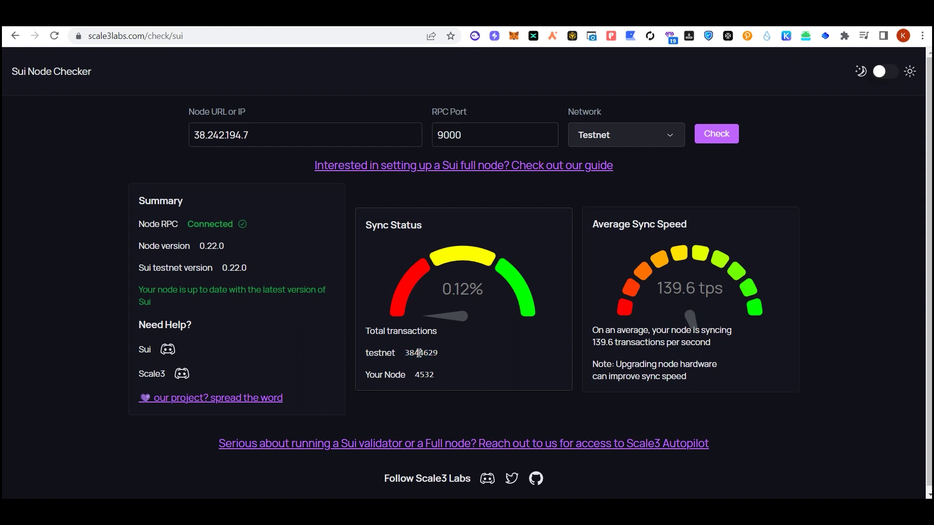
pyautogui.doubleClick(428, 353)
pyautogui.click(453, 361)
pyautogui.moveTo(364, 373); pyautogui.dragTo(458, 375)
pyautogui.click(458, 373)
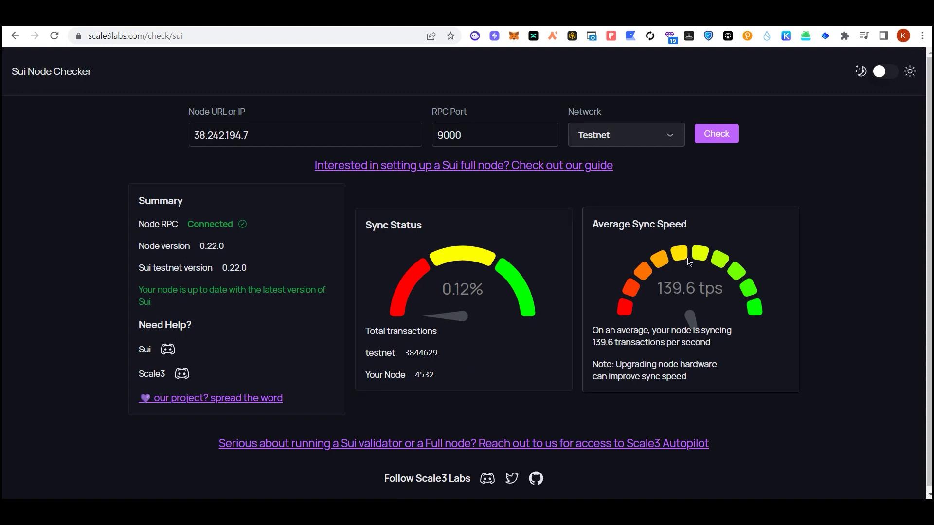
# - Examine the node's average sync speed in transactions per second
pyautogui.moveTo(657, 292); pyautogui.dragTo(727, 293)
pyautogui.click(725, 319)
pyautogui.tripleClick(679, 292)
pyautogui.click(733, 310)
pyautogui.doubleClick(683, 287)
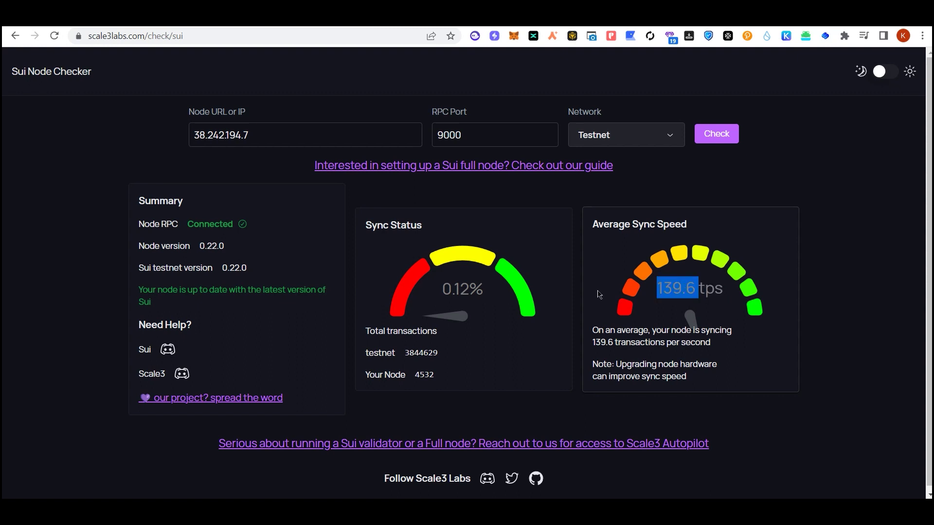
pyautogui.click(683, 287)
# - Run the node check again and review the updated sync percentage
pyautogui.click(721, 139)
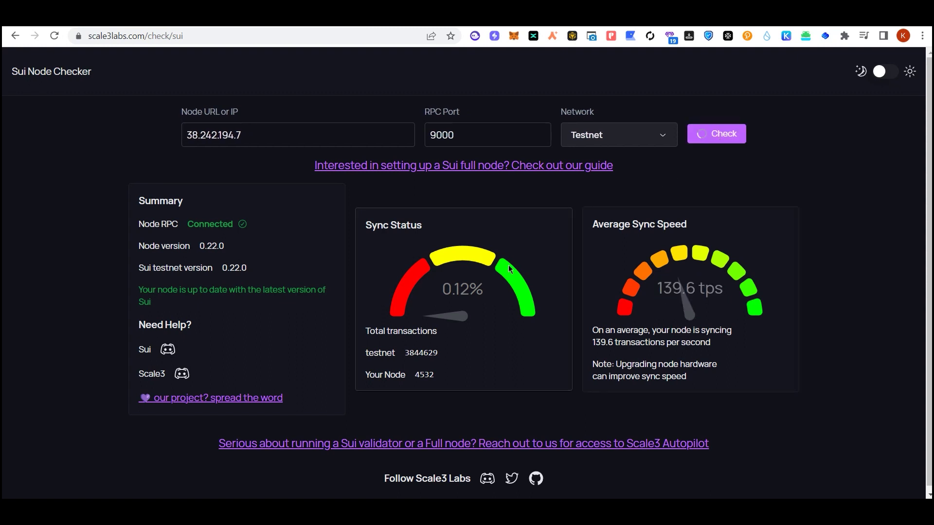
pyautogui.moveTo(441, 289); pyautogui.dragTo(506, 323)
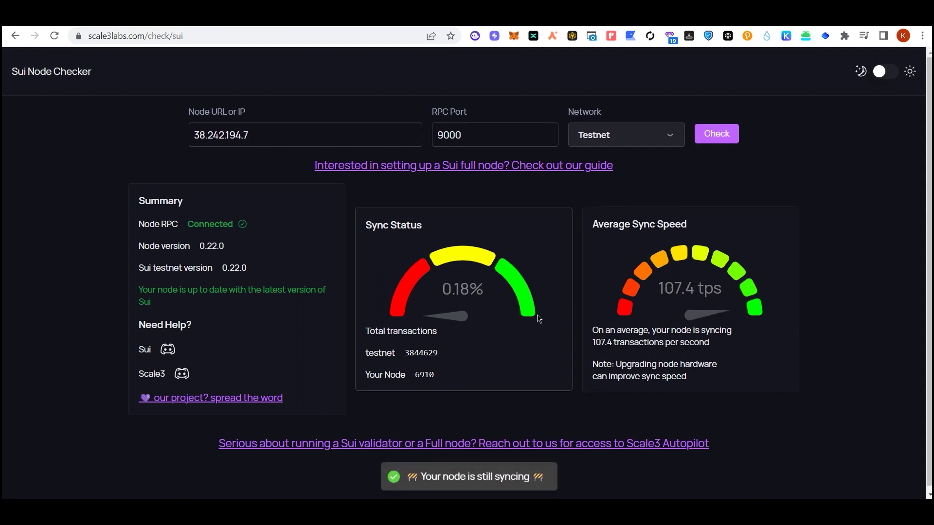
pyautogui.doubleClick(469, 293)
pyautogui.click(466, 292)
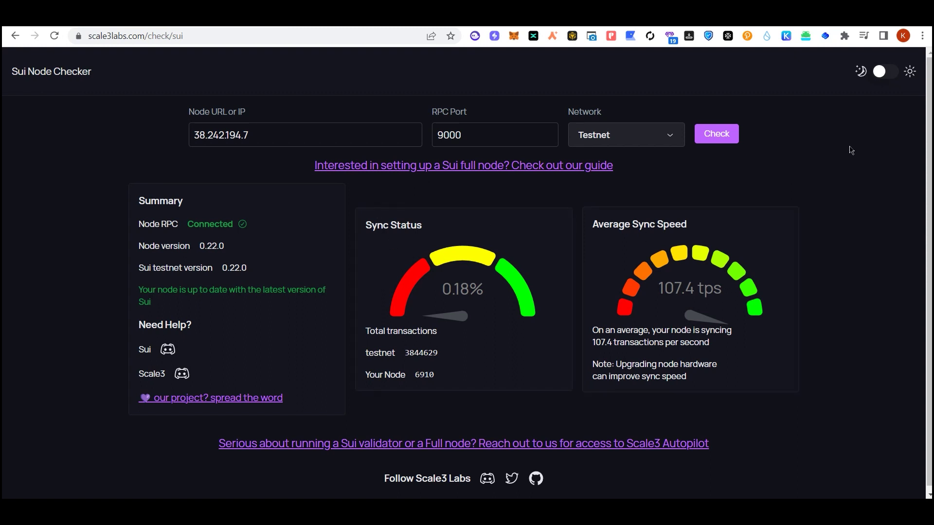
# - Check the sync status of the node at 65.108.246.42 on Testnet
pyautogui.tripleClick(295, 130)
pyautogui.write('65.108.246.42')
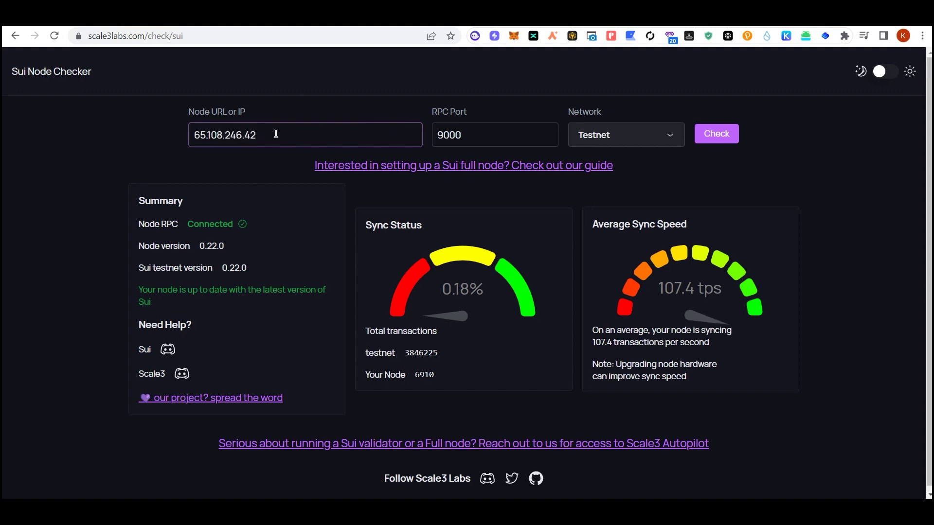
pyautogui.click(725, 139)
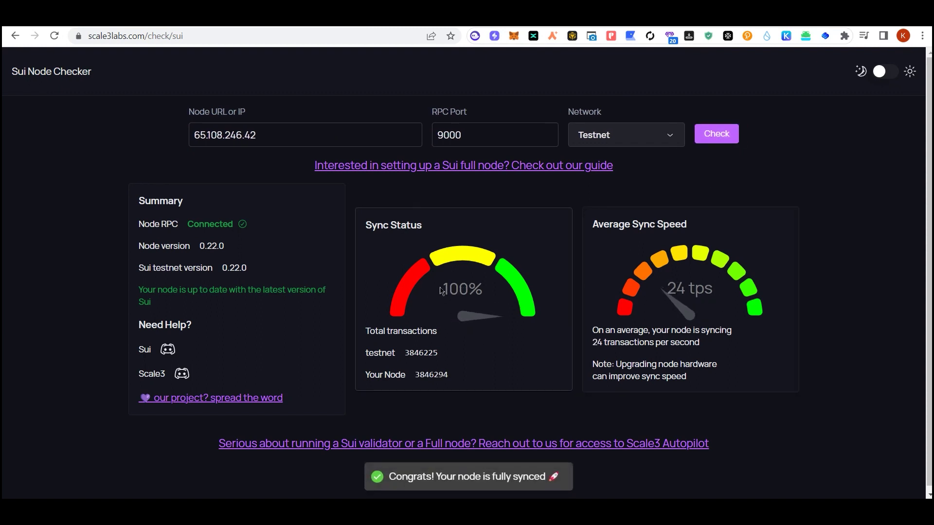
# - Examine the second node's sync percentage and compare its transaction total with the testnet total
pyautogui.moveTo(441, 290); pyautogui.dragTo(488, 292)
pyautogui.click(502, 355)
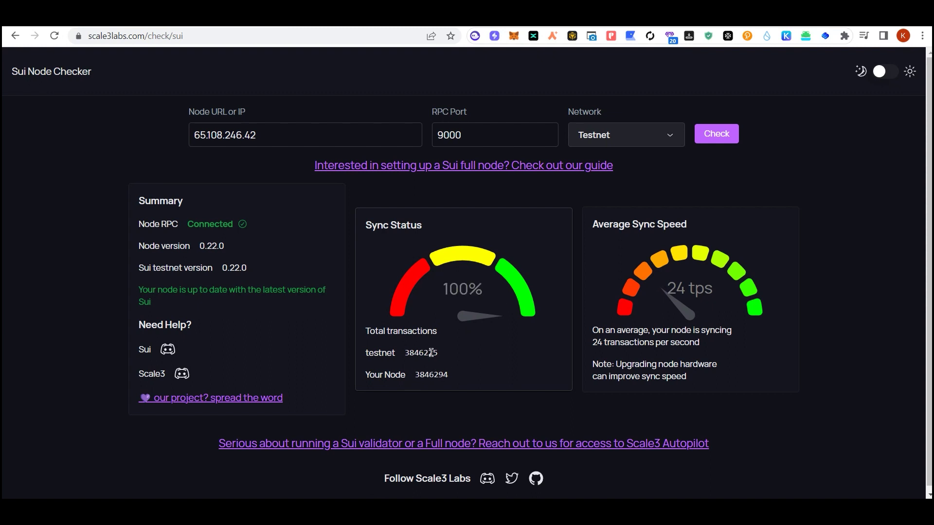
pyautogui.doubleClick(425, 376)
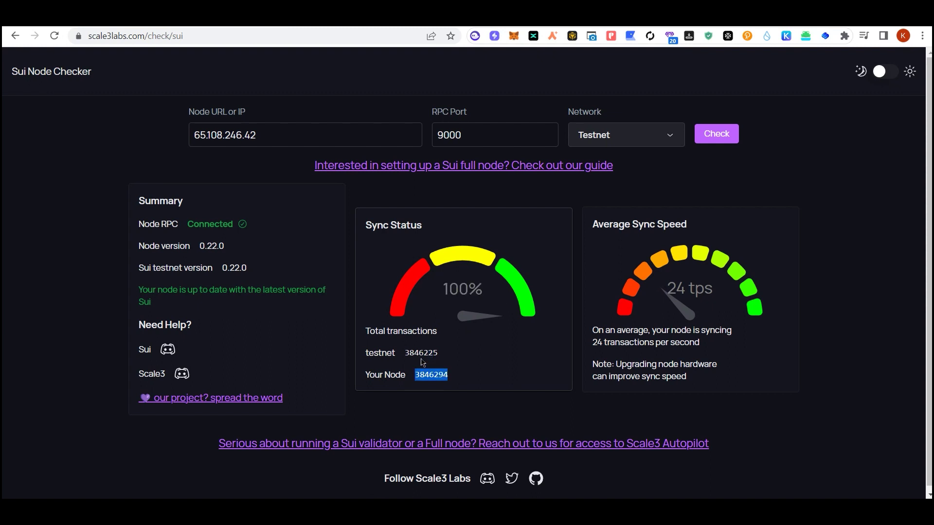
pyautogui.doubleClick(421, 354)
pyautogui.click(424, 360)
pyautogui.doubleClick(426, 354)
pyautogui.click(430, 363)
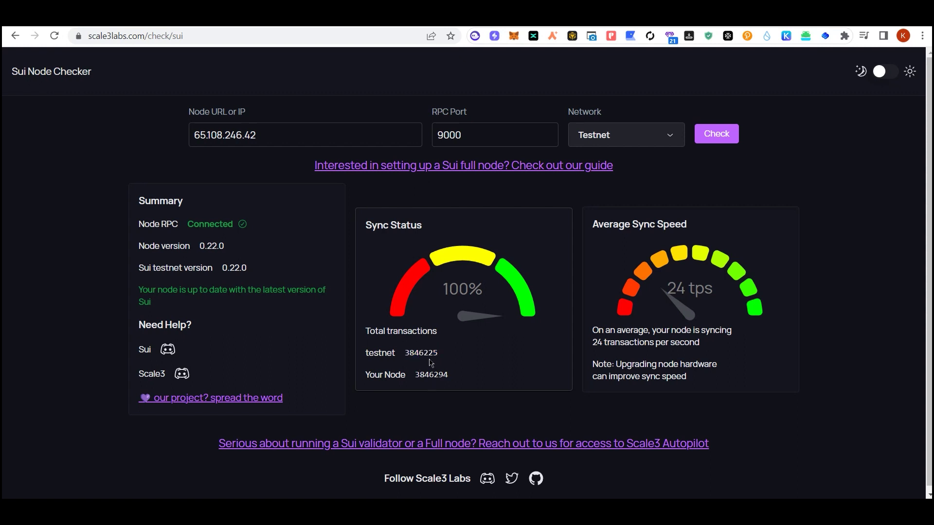
pyautogui.doubleClick(426, 354)
pyautogui.moveTo(442, 291); pyautogui.dragTo(497, 301)
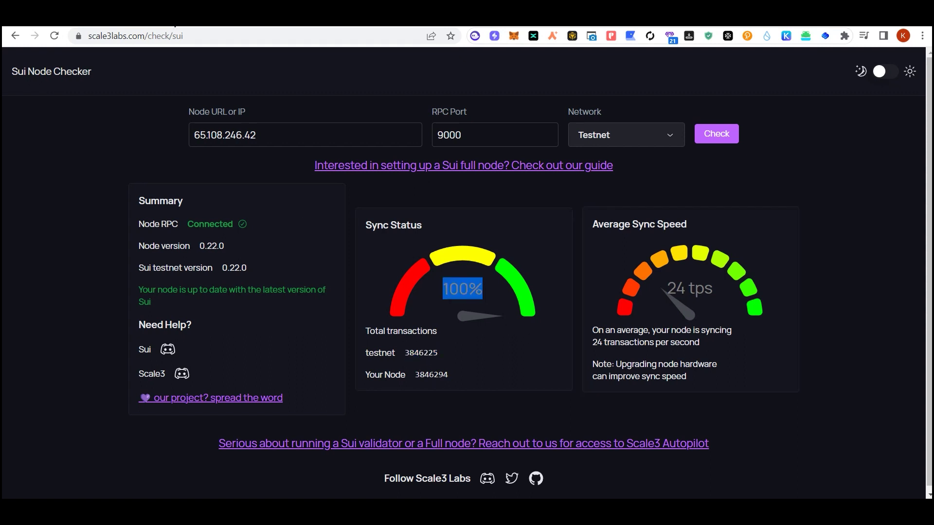
# - Check the node at 38.242.194.7 again on Testnet and review its sync percentage
pyautogui.tripleClick(344, 141)
pyautogui.write('38.242.194.7')
pyautogui.click(723, 142)
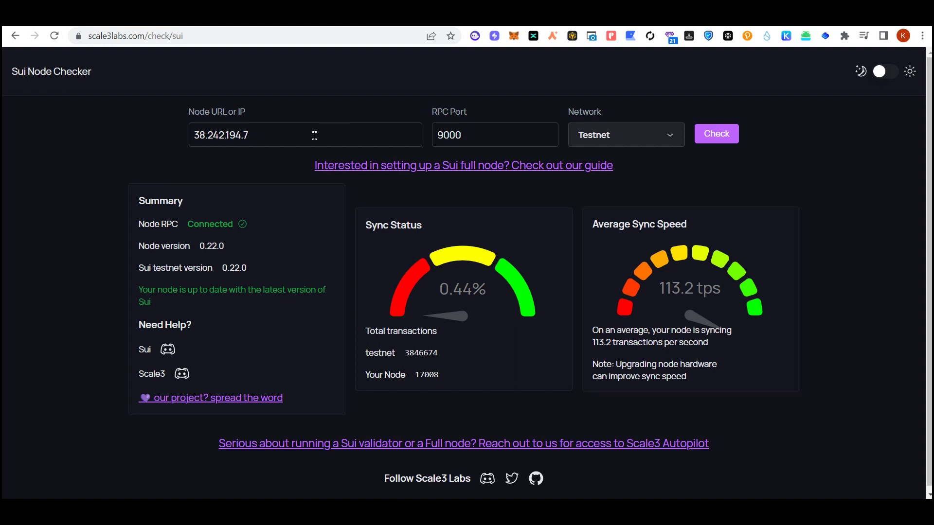
pyautogui.click(286, 134)
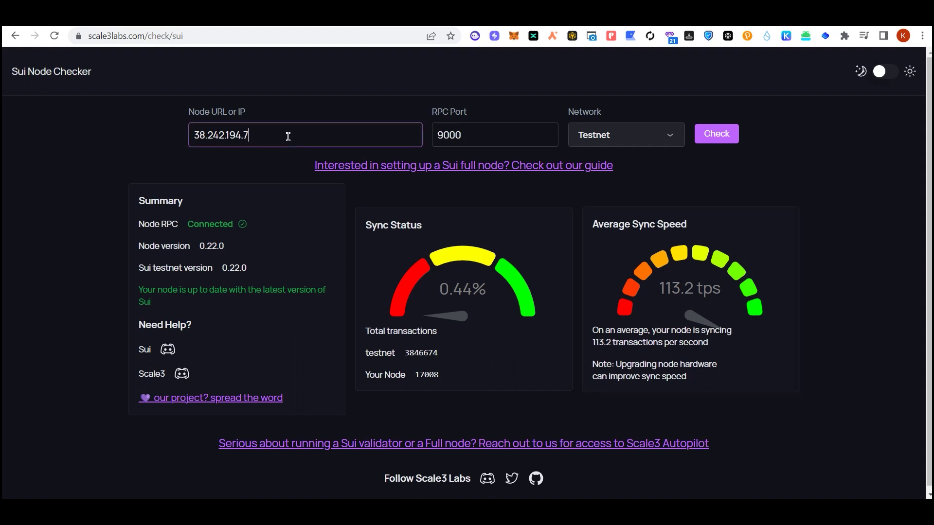
pyautogui.hotkey('ctrl', 'a')
pyautogui.click(865, 135)
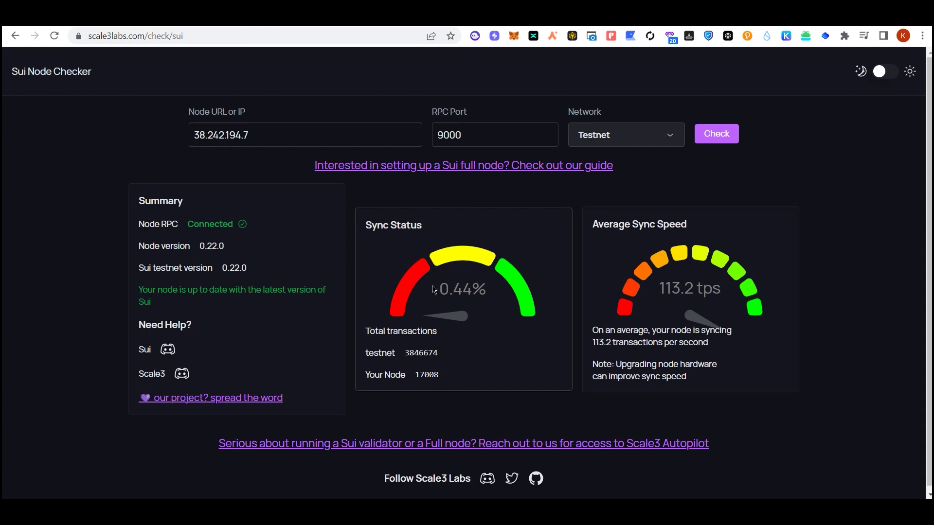
pyautogui.moveTo(434, 289)
pyautogui.mouseDown()
pyautogui.moveTo(530, 311)
pyautogui.moveTo(446, 289)
pyautogui.mouseUp()
pyautogui.click(530, 318)
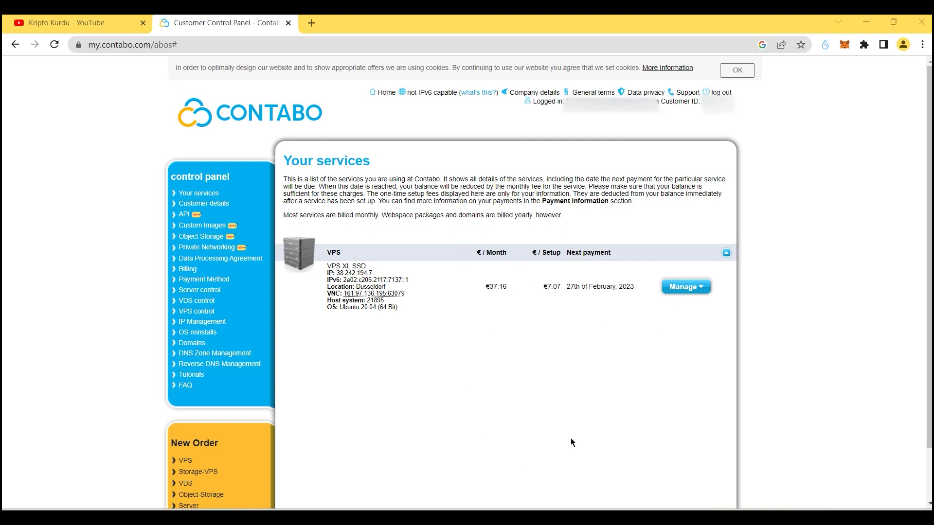
# - Begin a cancellation request for the VPS XL SSD service, choosing Other as the reason
pyautogui.click(701, 288)
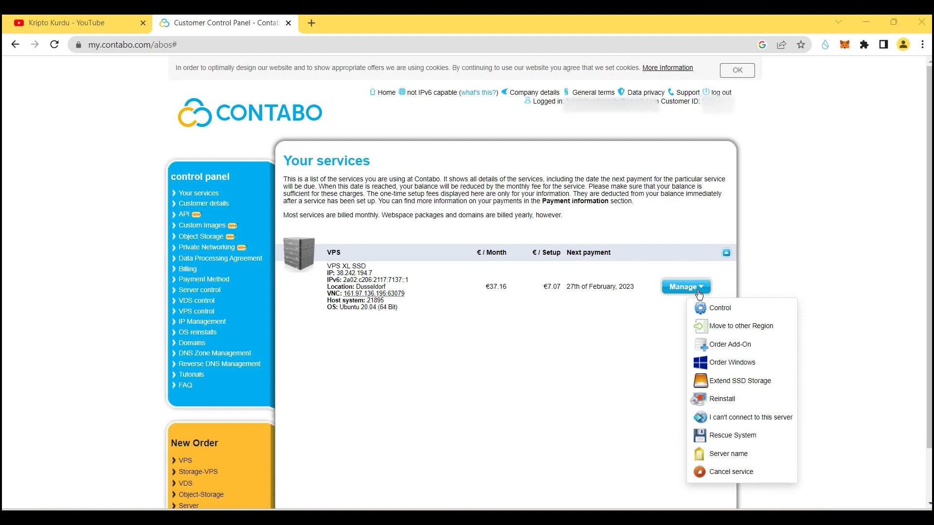
pyautogui.click(683, 288)
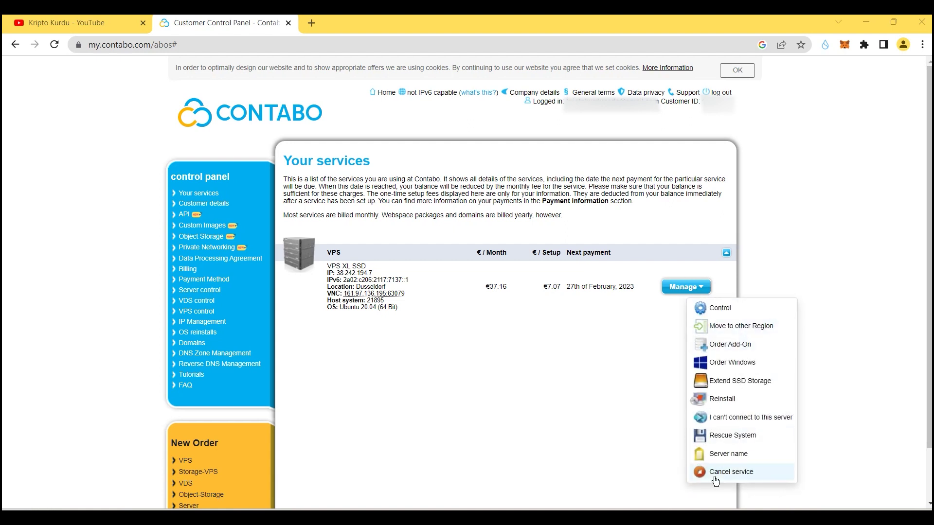
pyautogui.click(747, 472)
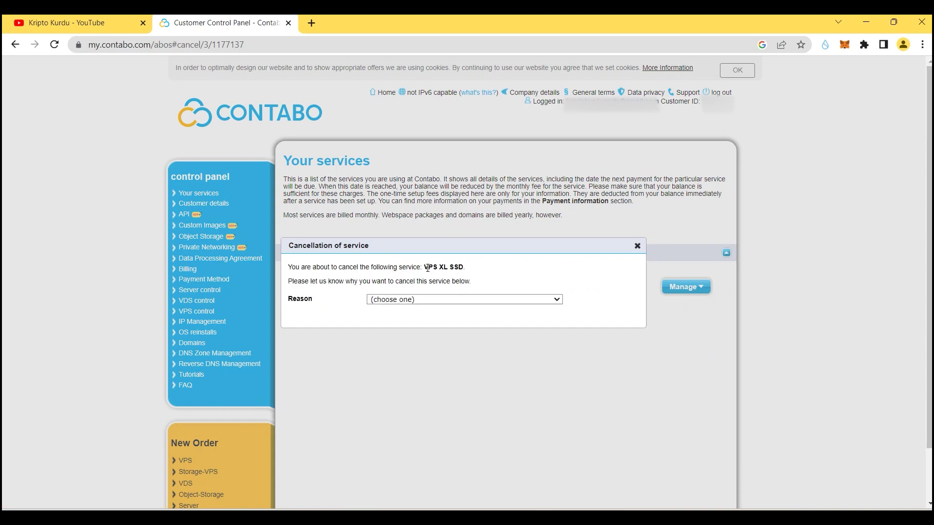
pyautogui.click(427, 300)
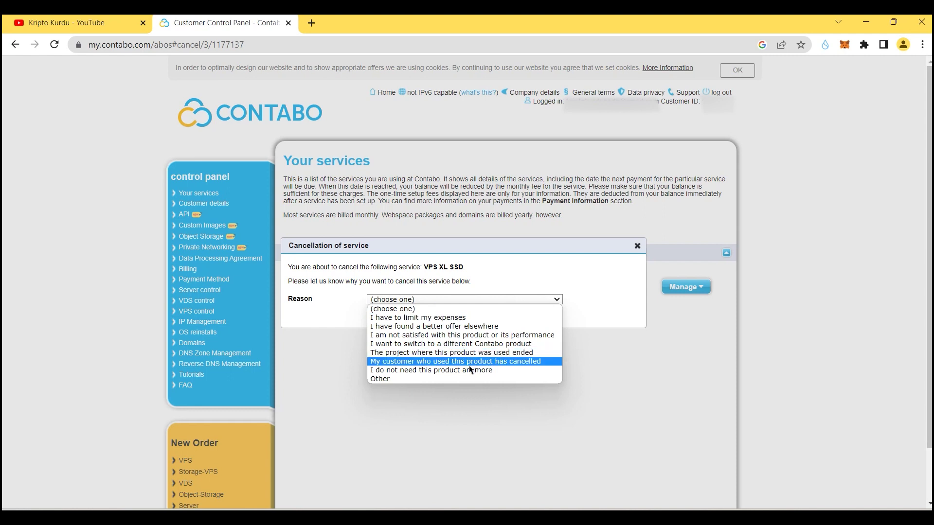
pyautogui.click(456, 378)
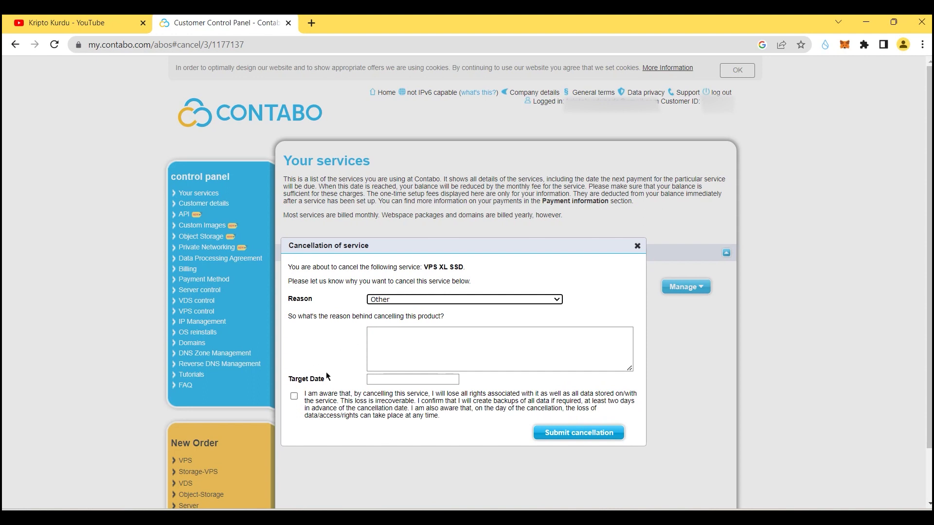
# - Set the cancellation target date to 2023/02/27 and accept the data-loss acknowledgement, closing the form without submitting it
pyautogui.click(384, 378)
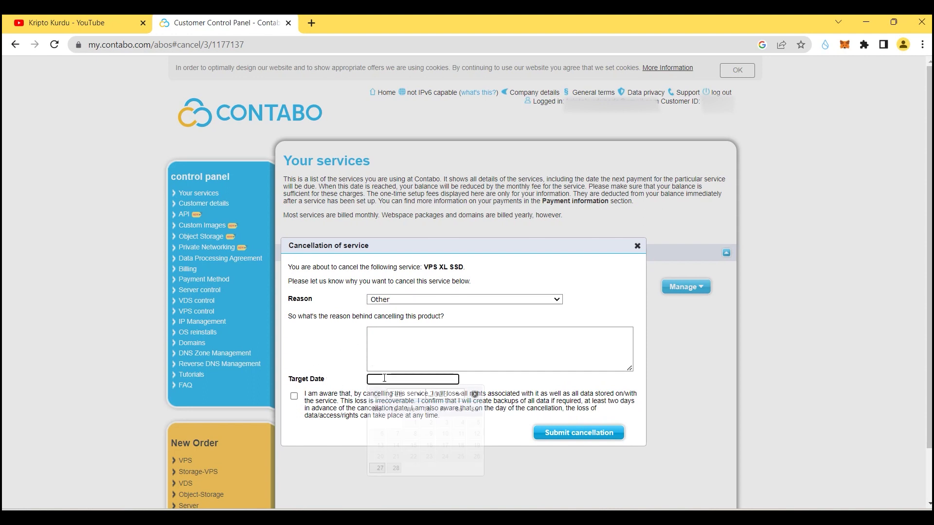
pyautogui.click(380, 470)
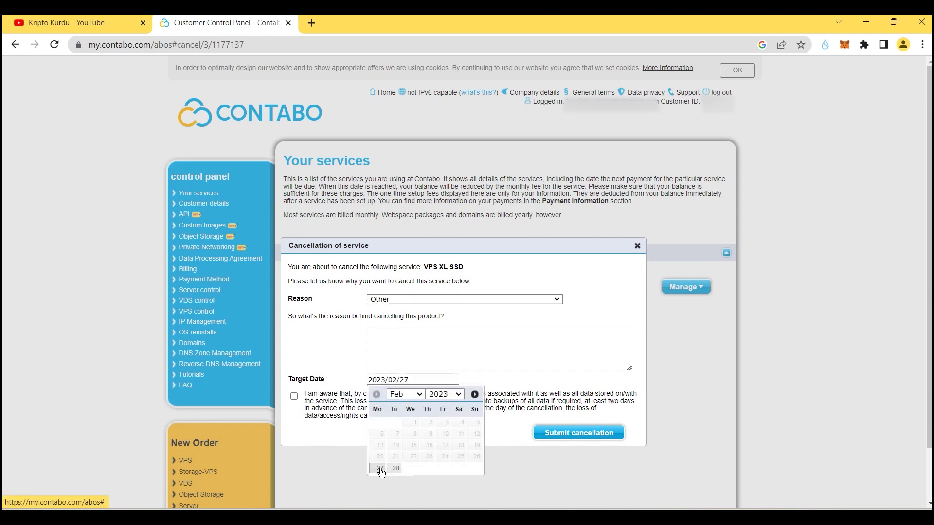
pyautogui.click(327, 413)
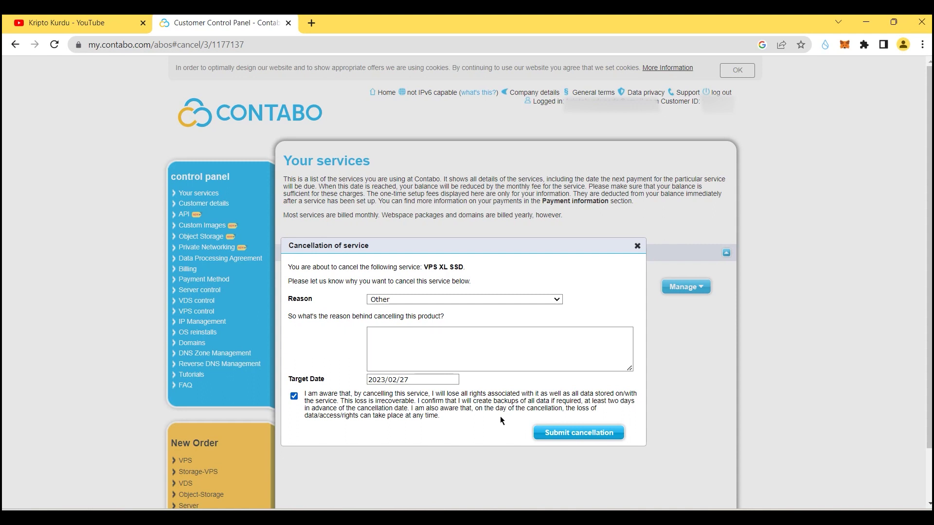
pyautogui.click(637, 246)
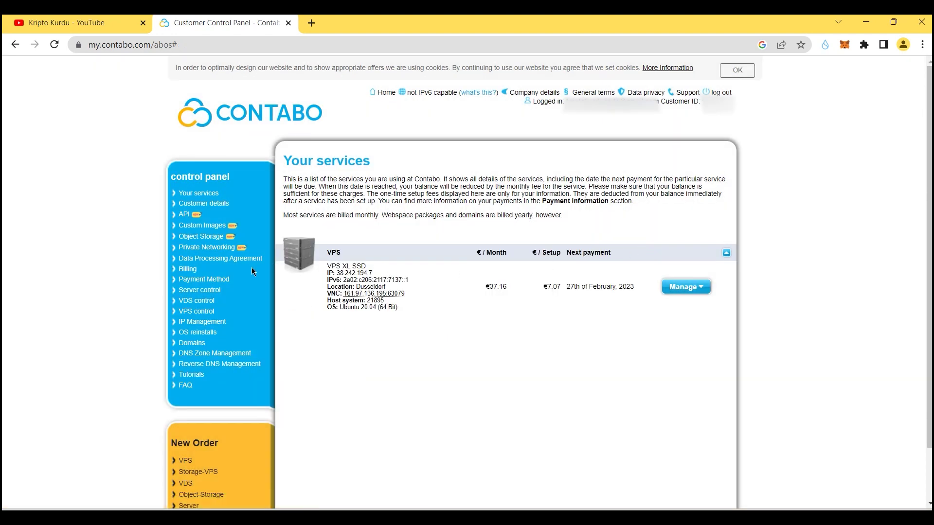
# - Examine the automatic credit card billing form in the payment method settings, leaving it unfilled, and return to the services list
pyautogui.click(189, 283)
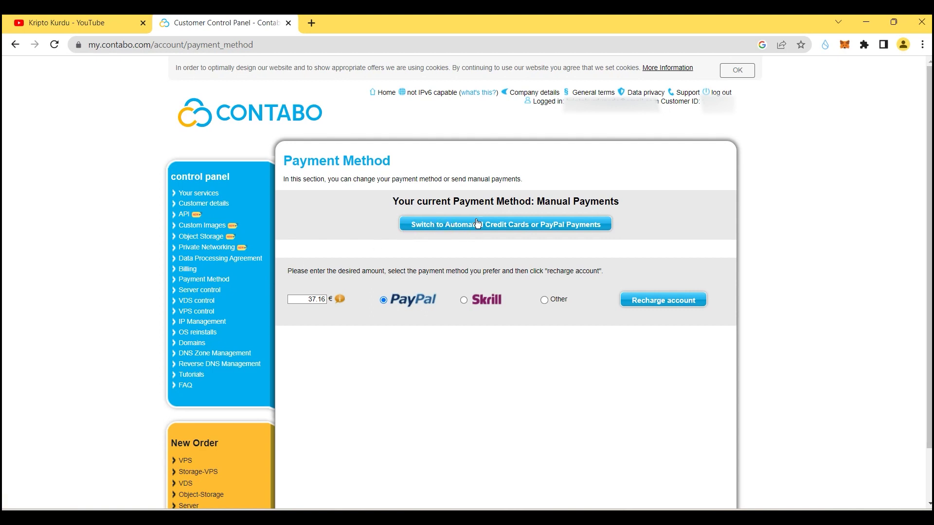
pyautogui.click(443, 226)
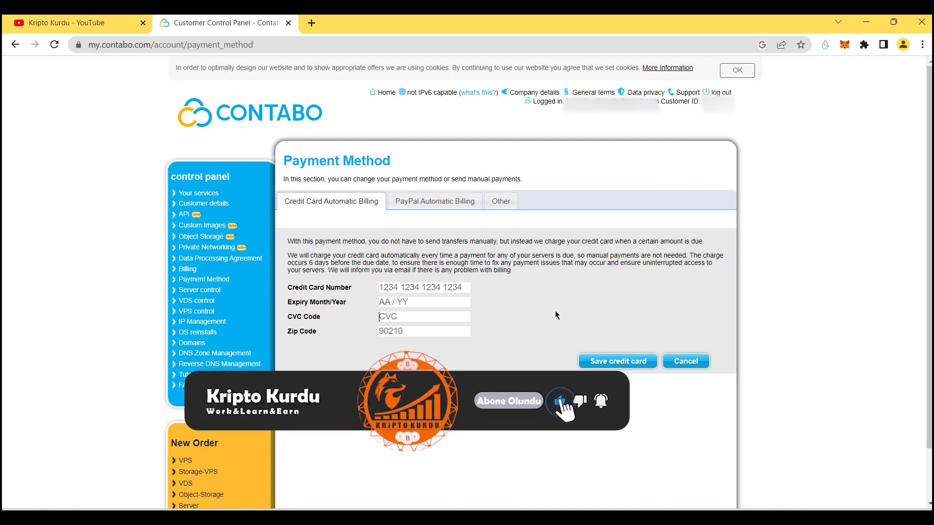
pyautogui.click(210, 195)
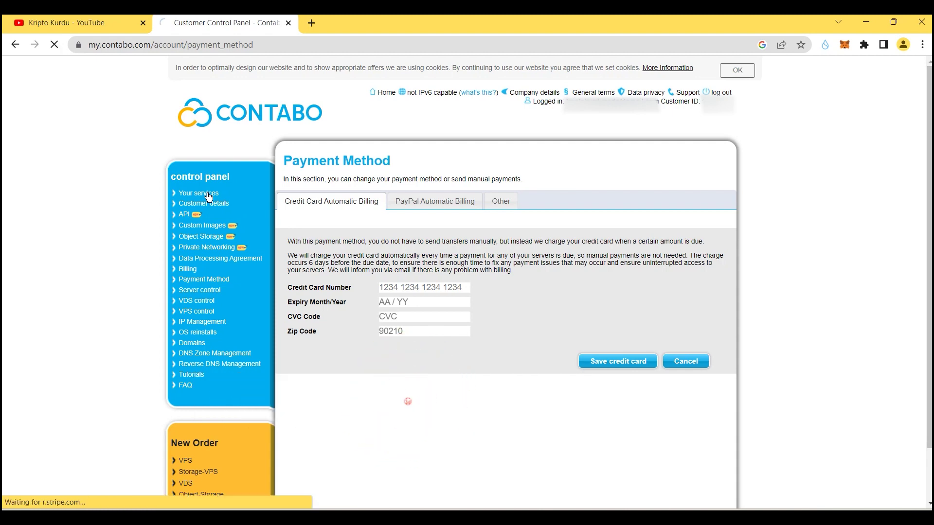